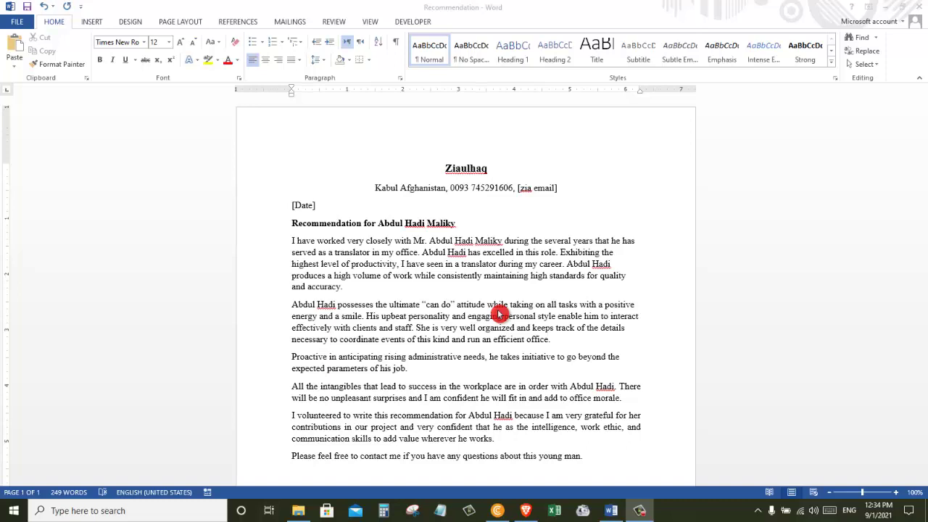
pyautogui.click(500, 315)
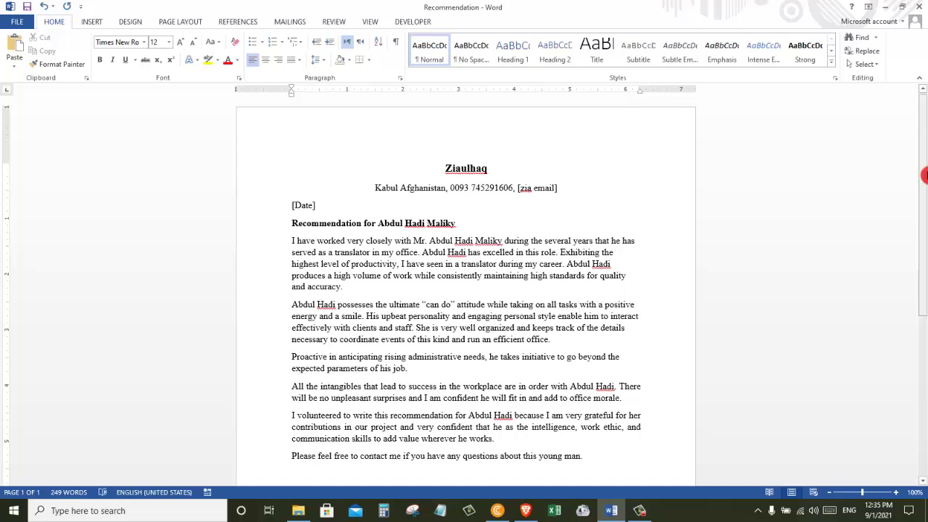
pyautogui.moveTo(923, 173); pyautogui.dragTo(922, 213)
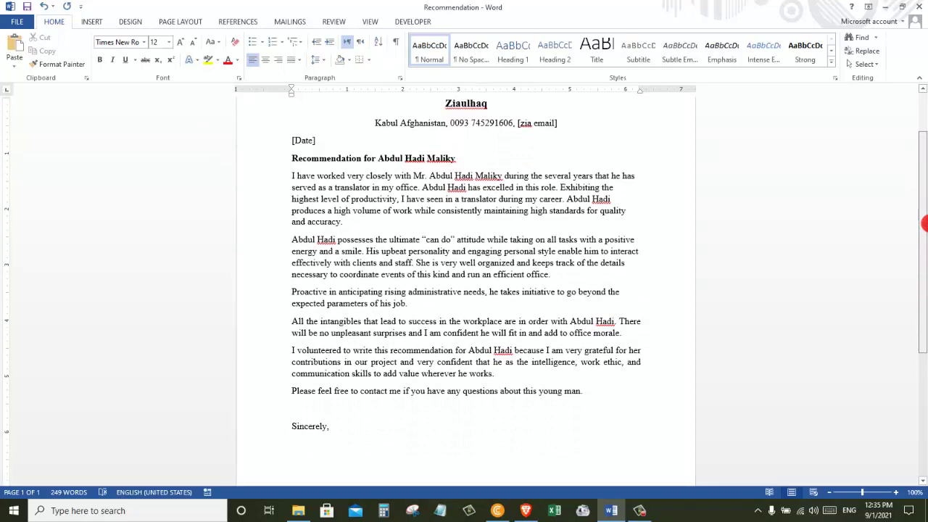
pyautogui.moveTo(924, 224); pyautogui.dragTo(904, 163)
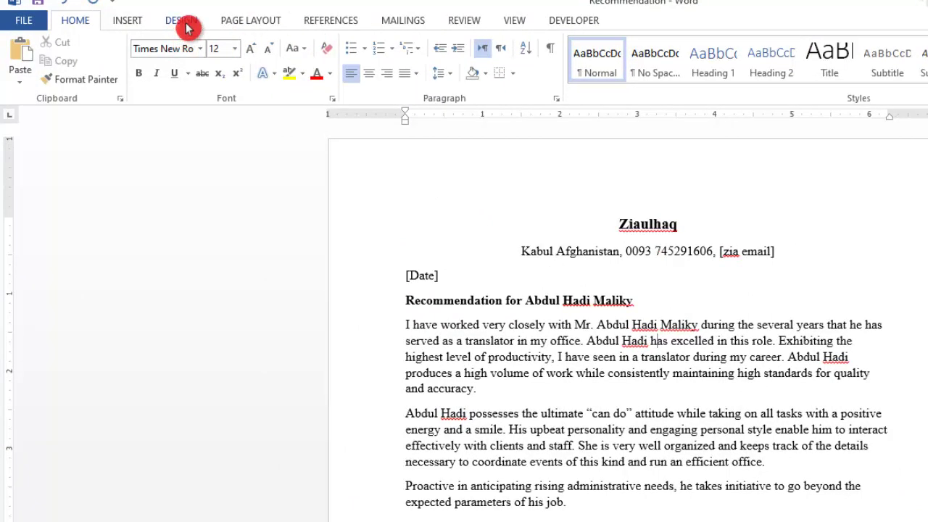
# - Apply the CONFIDENTIAL 1 diagonal watermark from the Design tab's Watermark gallery
pyautogui.click(190, 26)
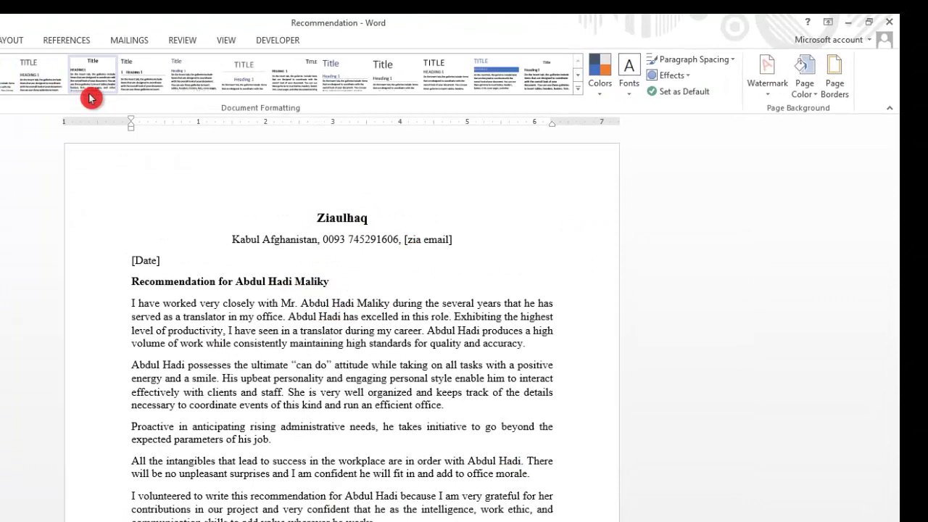
pyautogui.click(770, 90)
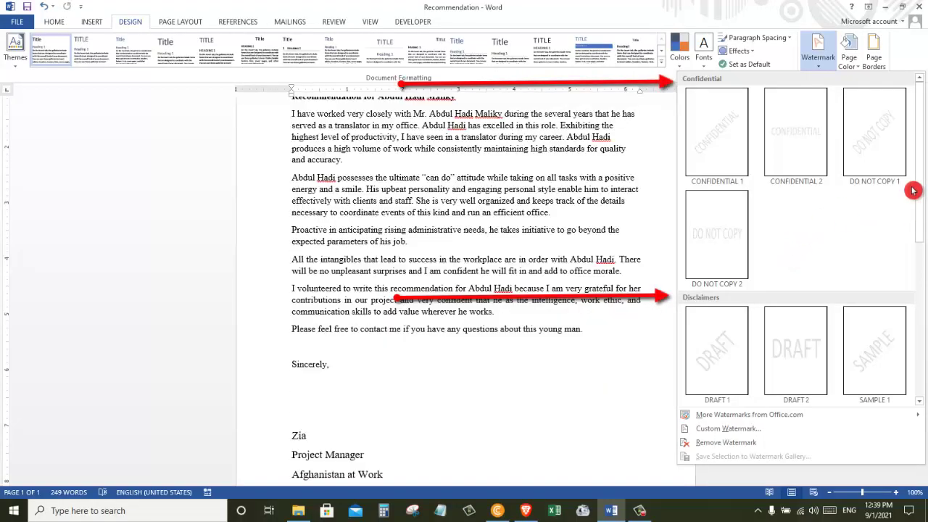
pyautogui.scroll(-3, 898, 197)
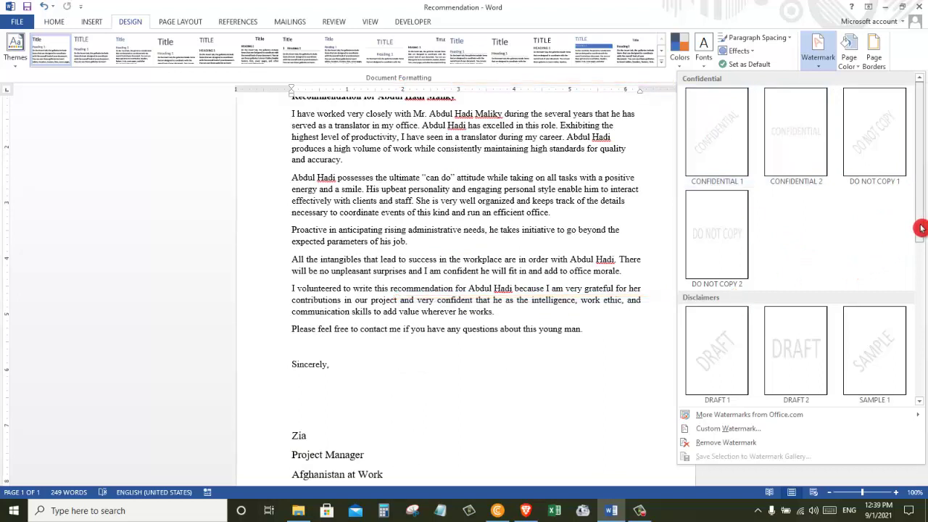
pyautogui.scroll(-2, 918, 288)
pyautogui.scroll(-2, 913, 271)
pyautogui.scroll(-1, 901, 401)
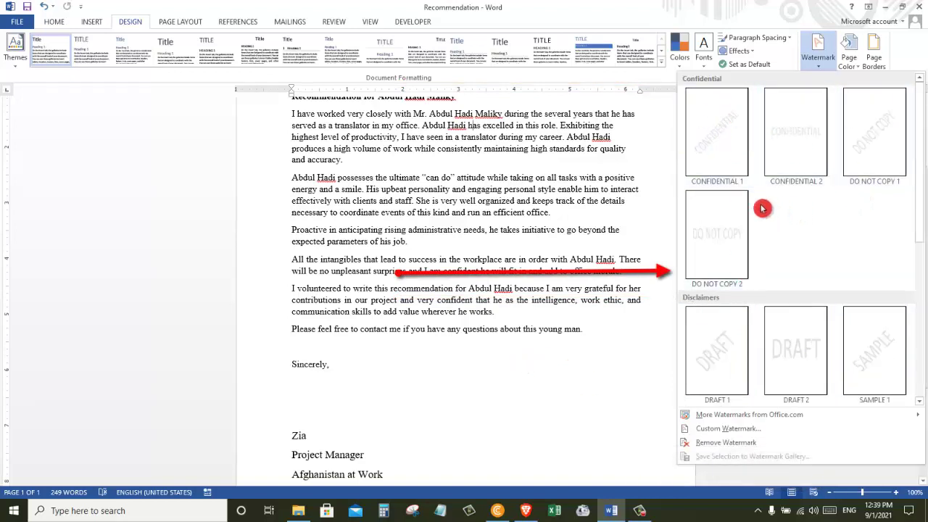
pyautogui.click(711, 145)
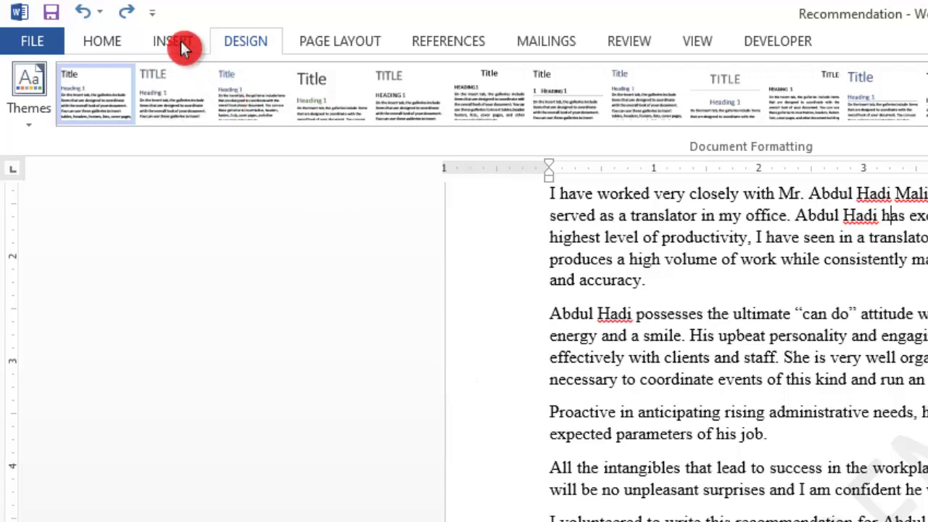
# - Insert a blank page and scroll to check the CONFIDENTIAL watermark repeats on it
pyautogui.click(179, 43)
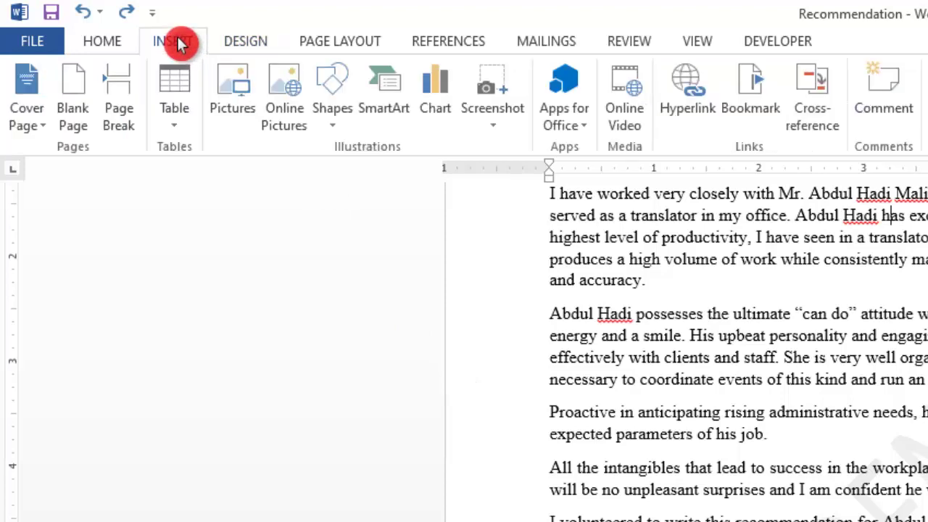
pyautogui.click(80, 83)
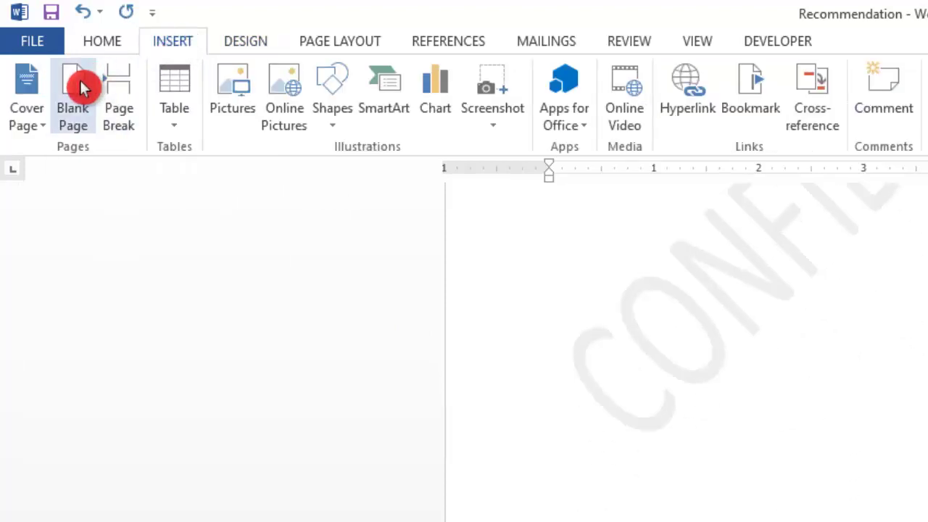
pyautogui.moveTo(912, 210); pyautogui.dragTo(903, 292)
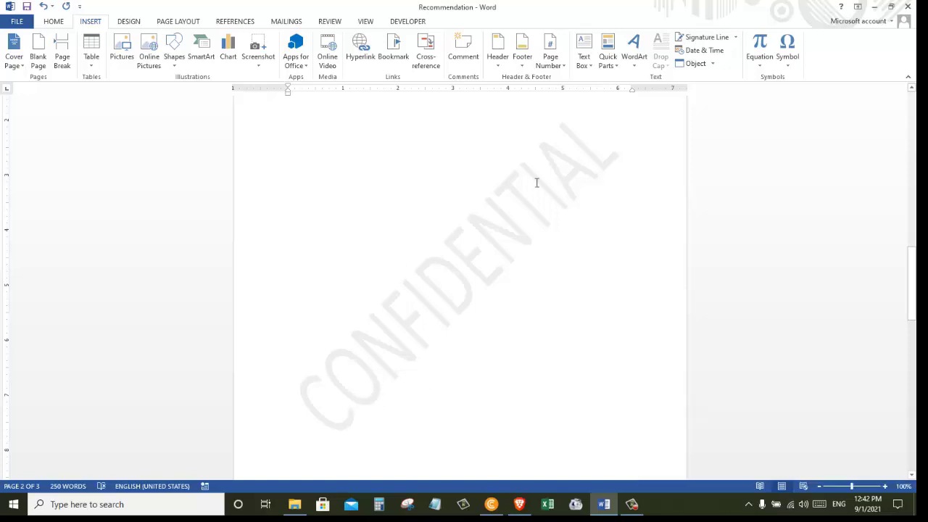
pyautogui.moveTo(911, 294); pyautogui.dragTo(912, 347)
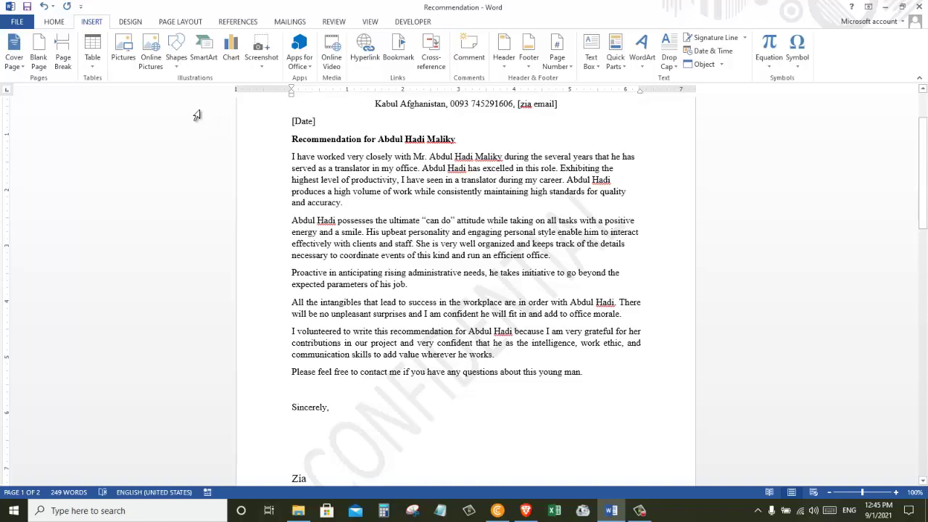
# - Open the Printed Watermark dialog through Custom Watermark in the Watermark gallery
pyautogui.click(137, 21)
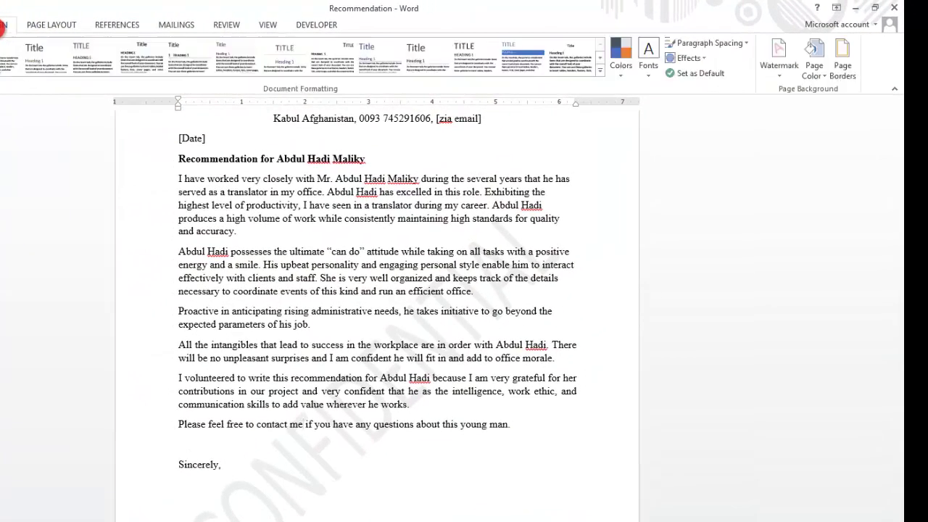
pyautogui.click(779, 68)
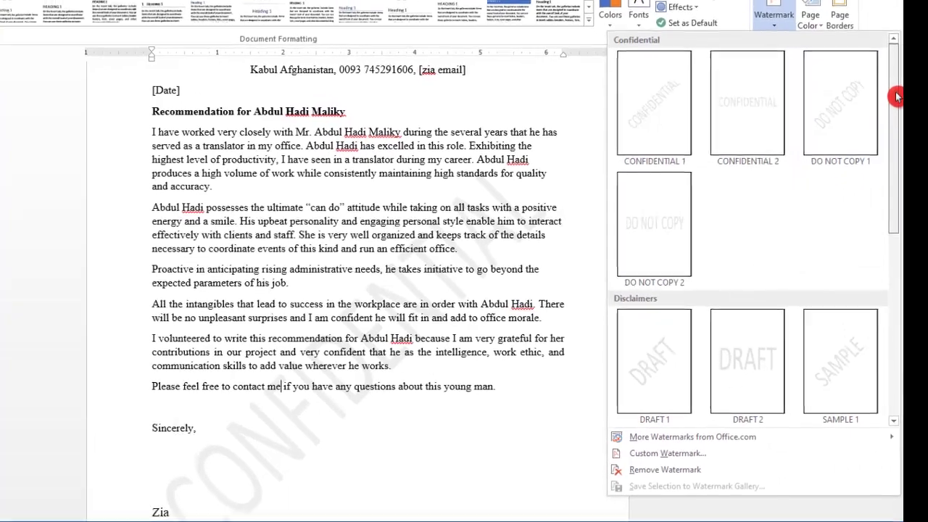
pyautogui.moveTo(895, 145); pyautogui.dragTo(895, 164)
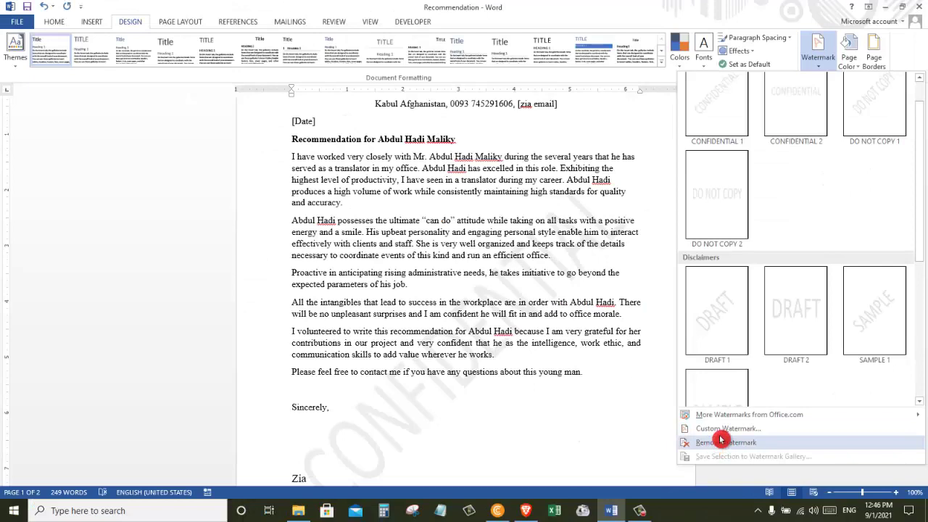
pyautogui.click(642, 391)
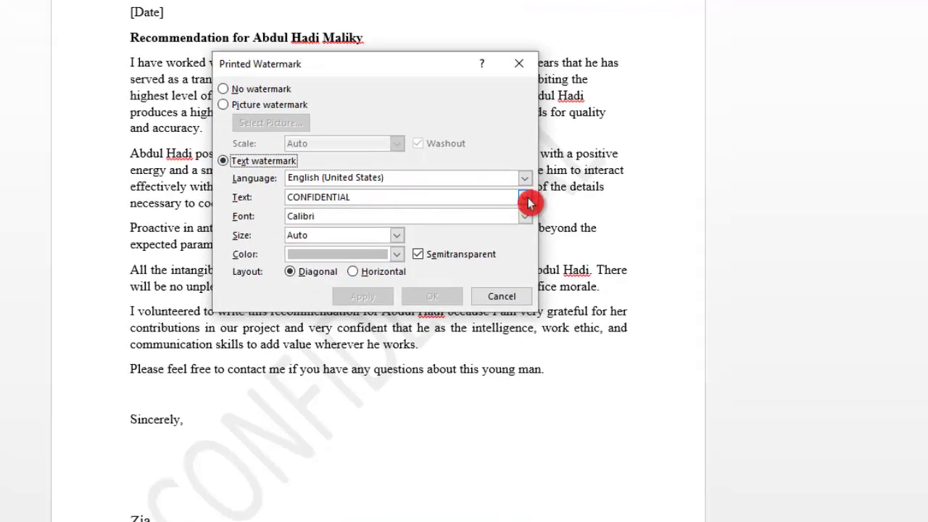
# - Change the watermark text to 'CONFIDENTIAL- Do not share', keeping the Calibri font
pyautogui.click(528, 204)
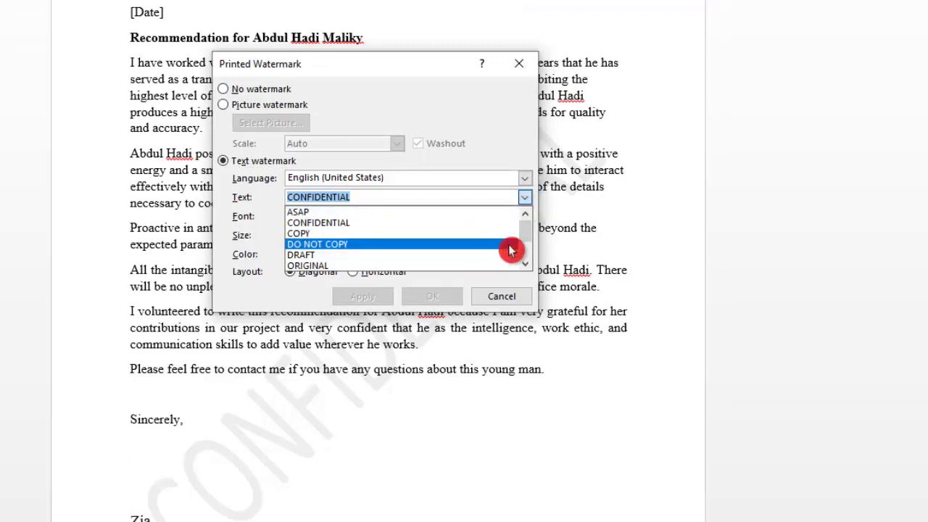
pyautogui.moveTo(534, 222); pyautogui.dragTo(529, 247)
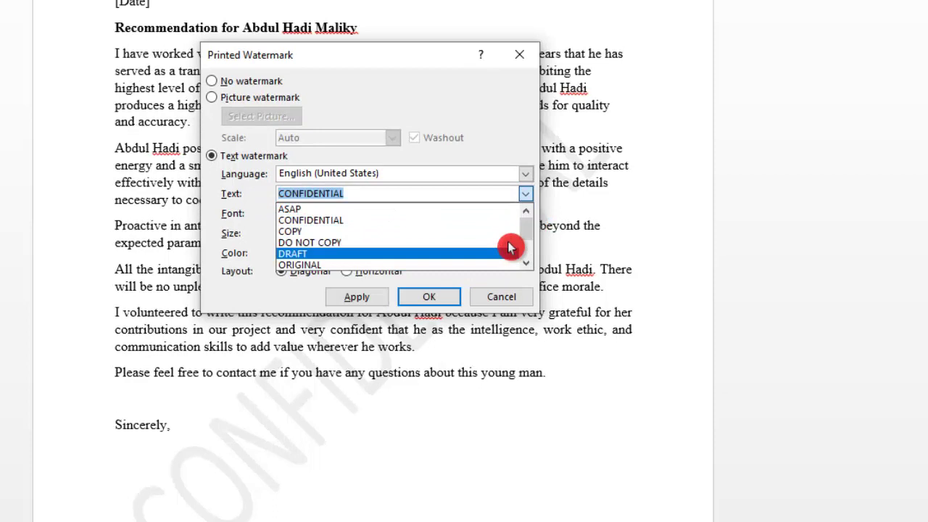
pyautogui.moveTo(529, 230); pyautogui.dragTo(527, 247)
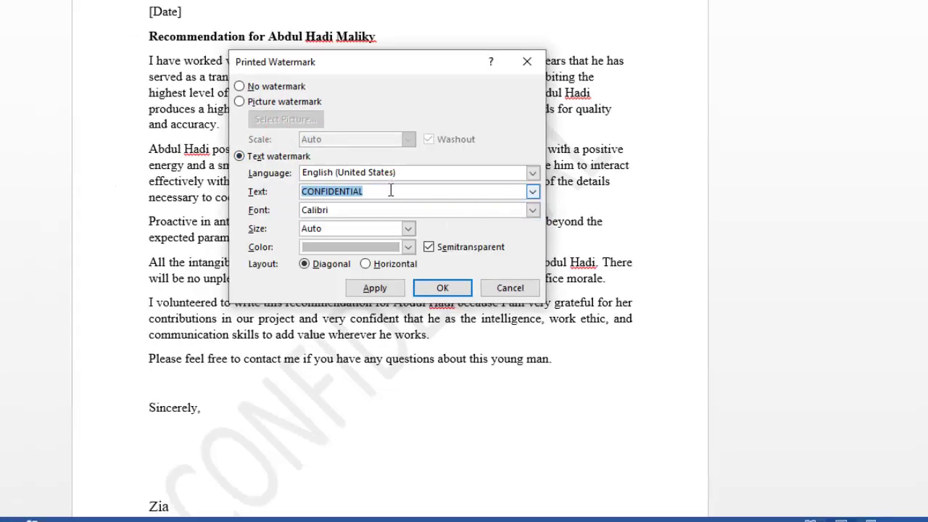
pyautogui.click(391, 190)
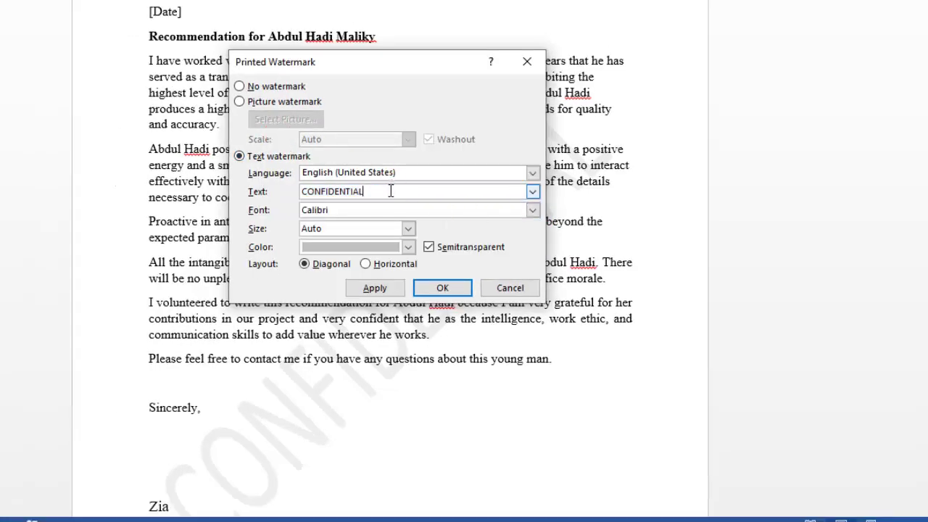
pyautogui.write('- Do not share')
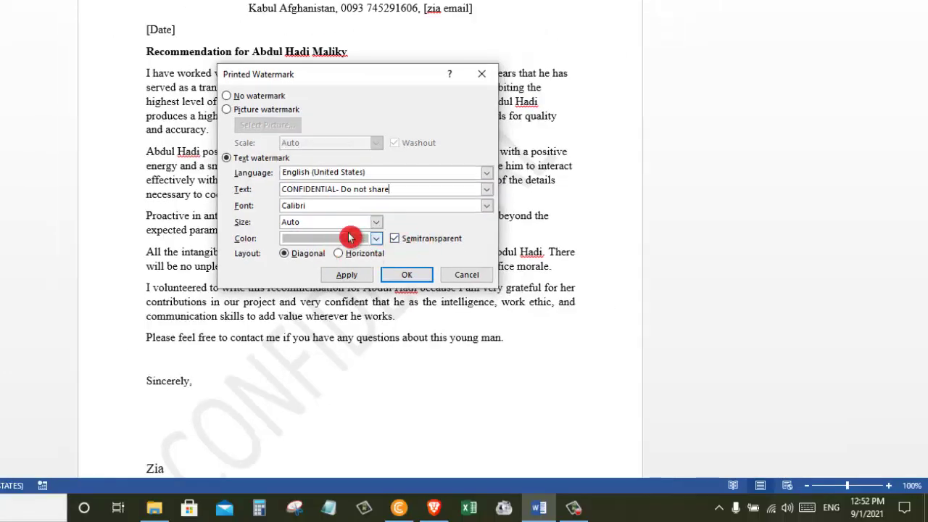
pyautogui.click(487, 206)
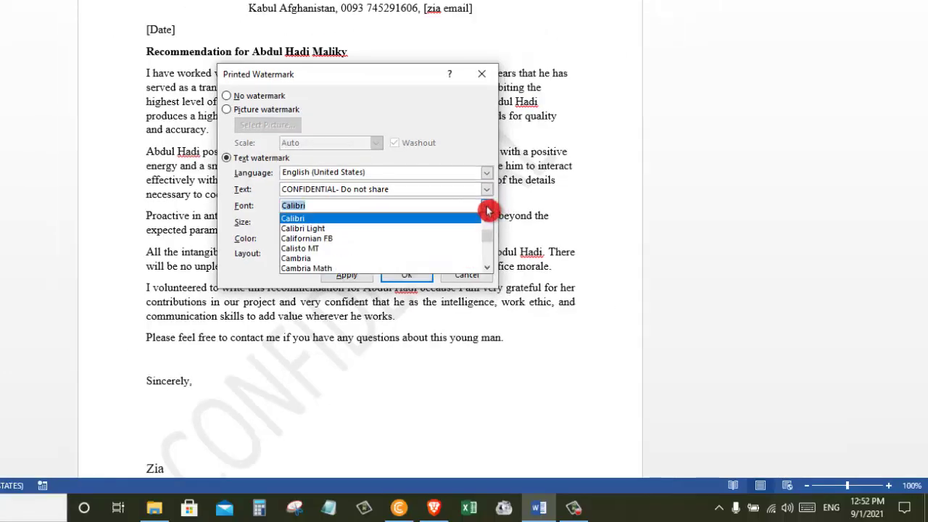
pyautogui.moveTo(488, 236); pyautogui.dragTo(488, 249)
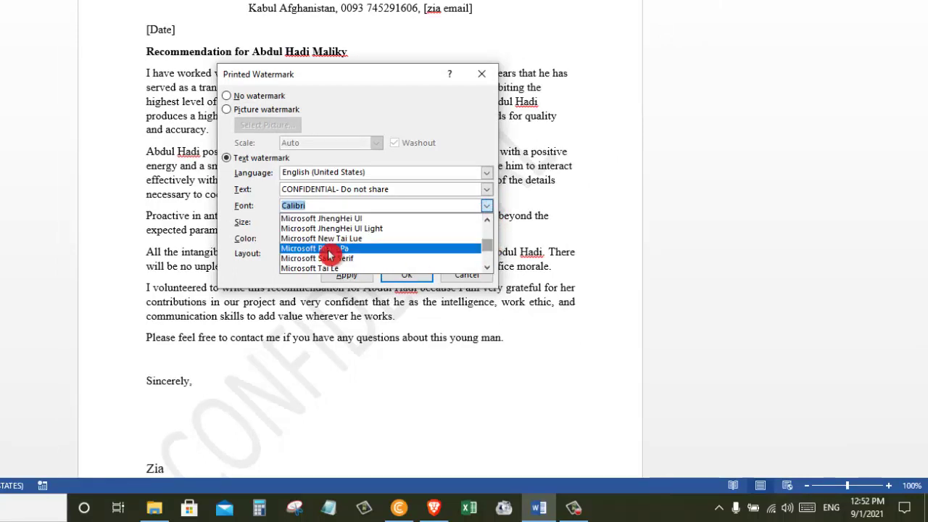
pyautogui.click(252, 227)
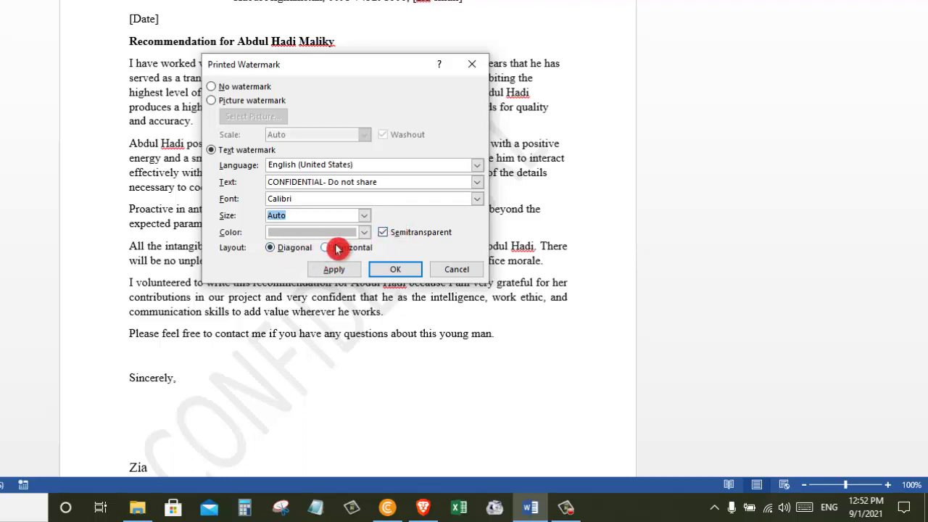
# - Make the watermark solid Blue, Accent 1, Darker 25% with semitransparency off
pyautogui.click(364, 232)
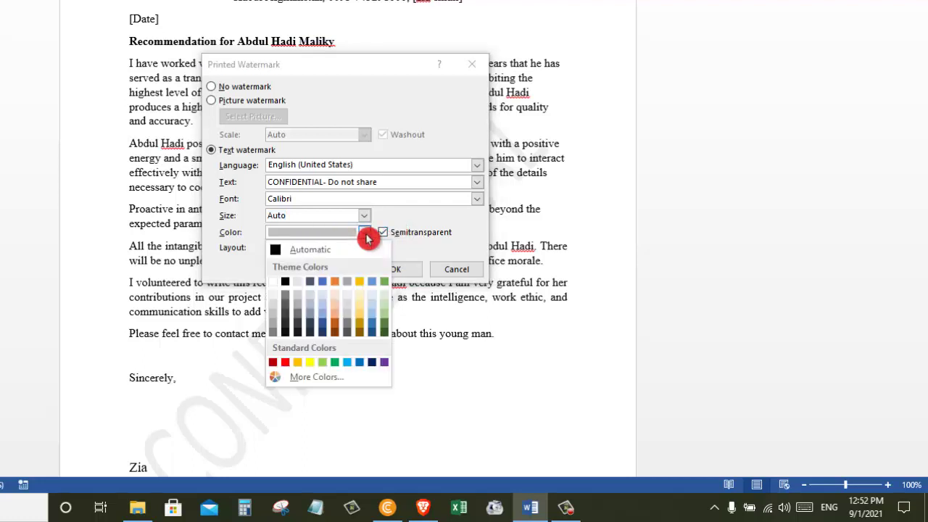
pyautogui.click(372, 324)
pyautogui.click(334, 269)
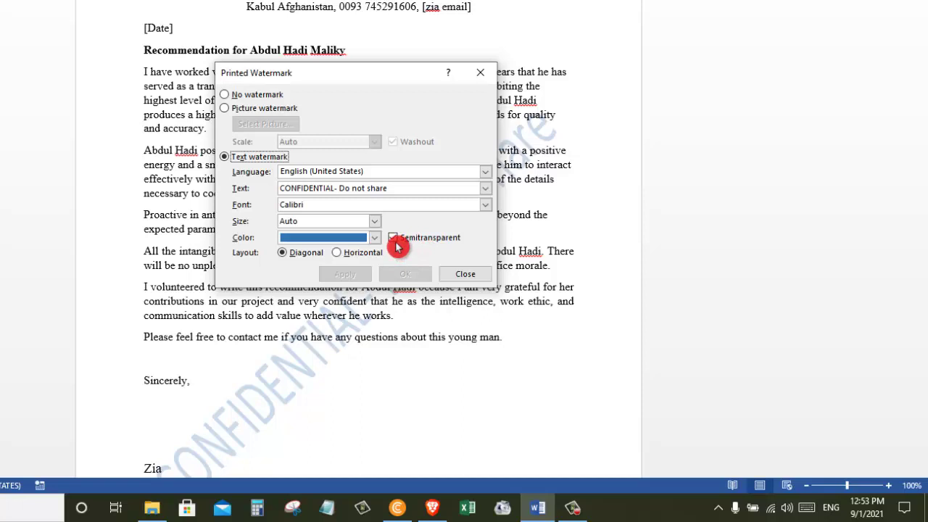
pyautogui.click(392, 237)
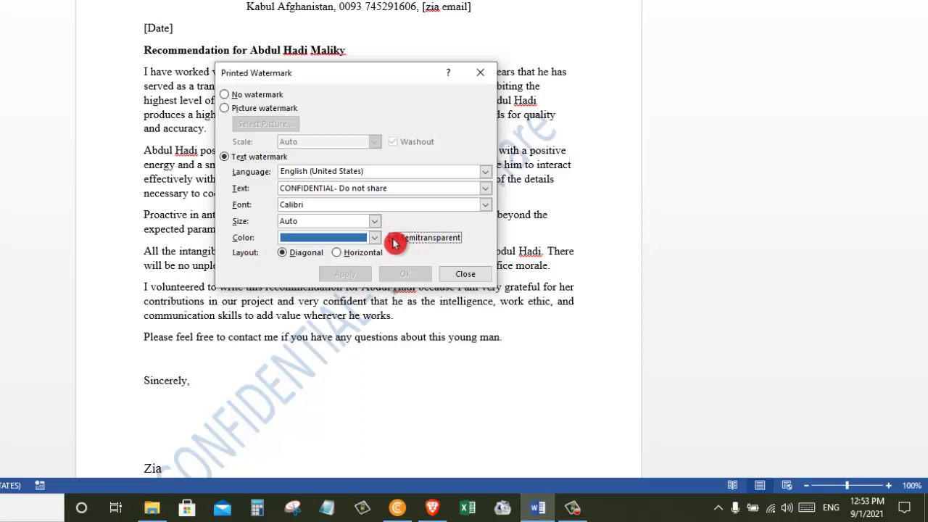
pyautogui.click(353, 276)
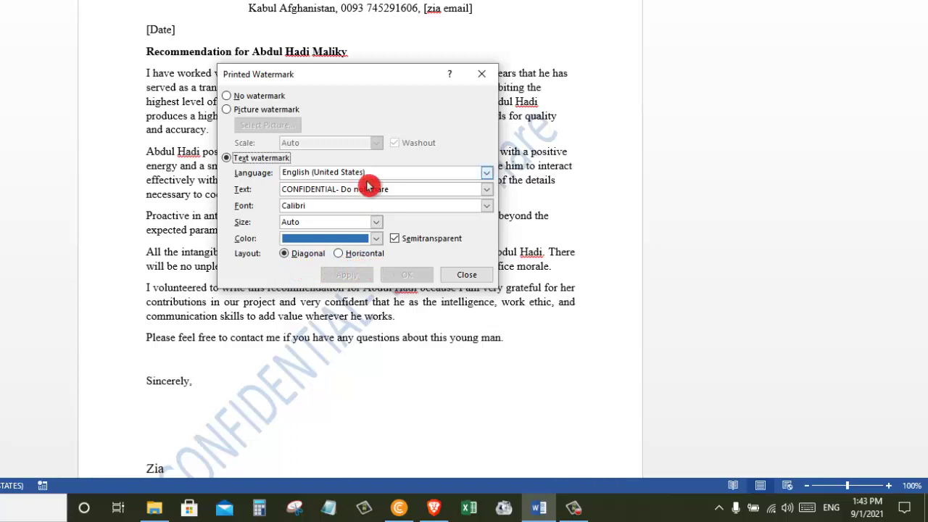
# - Preview the watermark in a horizontal layout, moving the dialog out of the way
pyautogui.moveTo(380, 84); pyautogui.dragTo(248, 114)
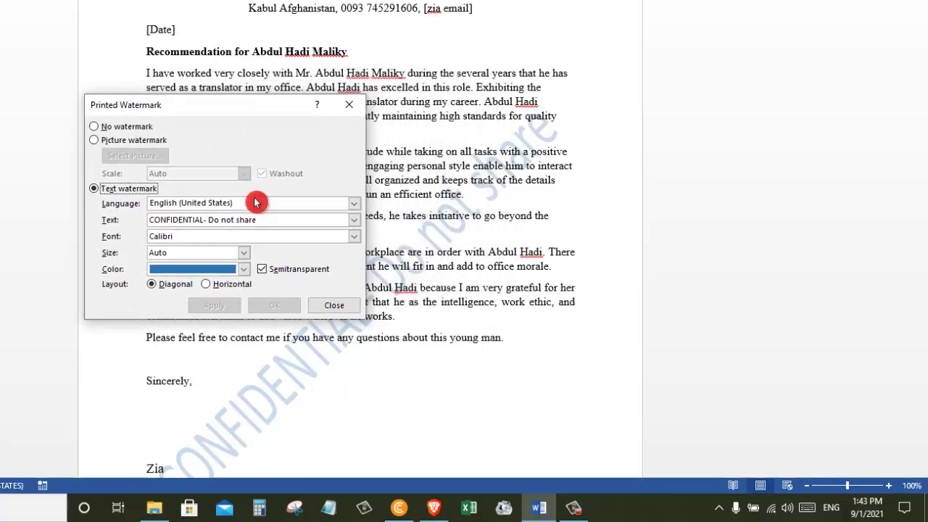
pyautogui.click(207, 287)
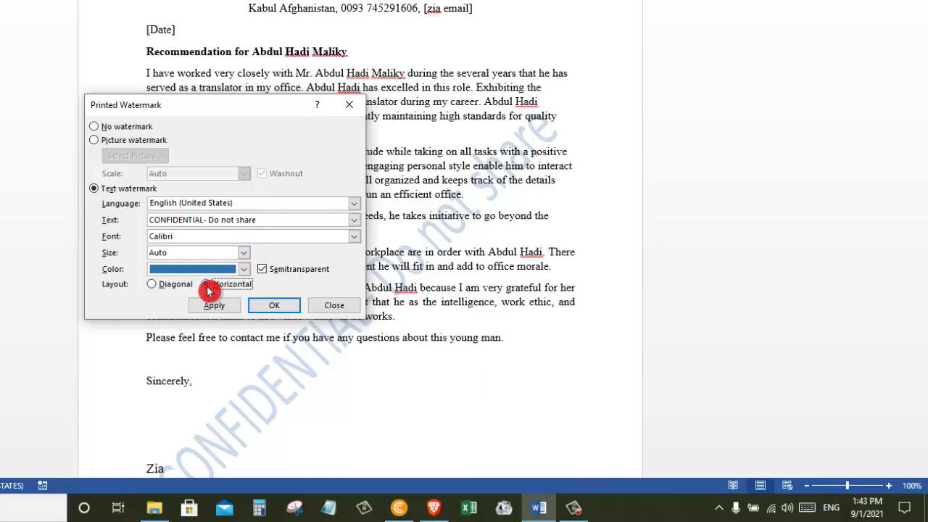
pyautogui.click(222, 308)
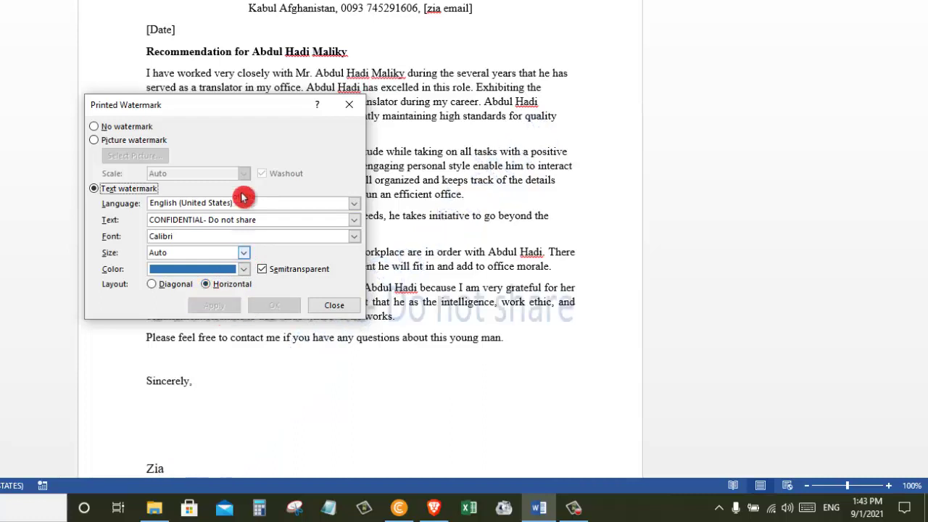
pyautogui.moveTo(267, 111)
pyautogui.mouseDown()
pyautogui.moveTo(128, 116)
pyautogui.moveTo(63, 79)
pyautogui.mouseUp()
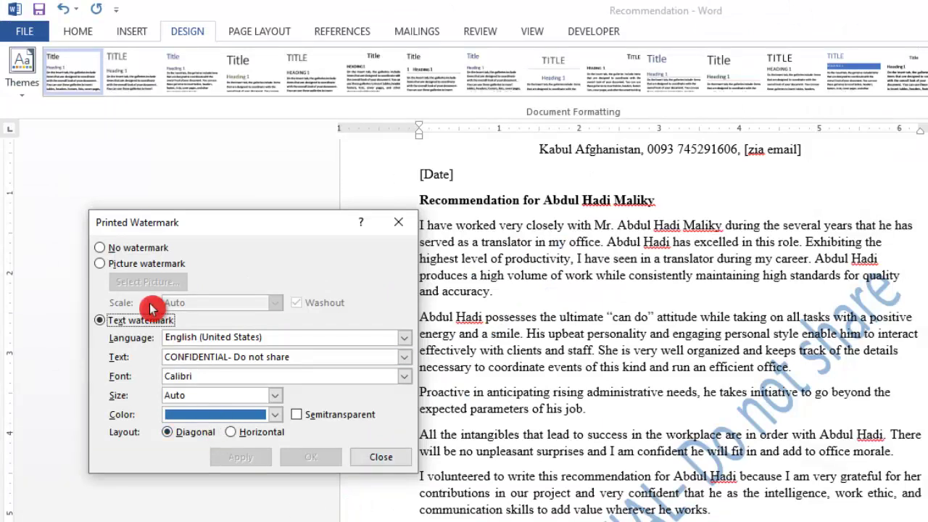
# - Select make-a-beautiful-custom-watermark-logo from Downloads as the picture watermark
pyautogui.click(100, 266)
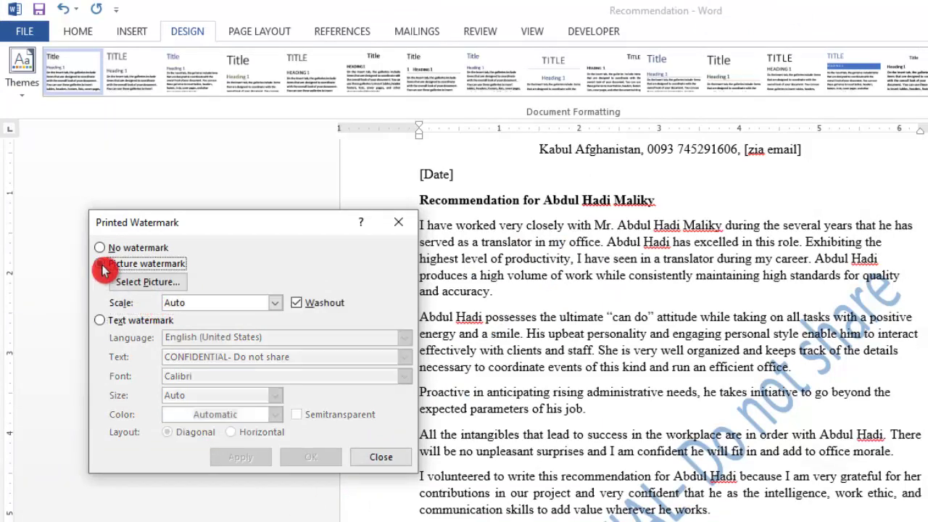
pyautogui.click(175, 292)
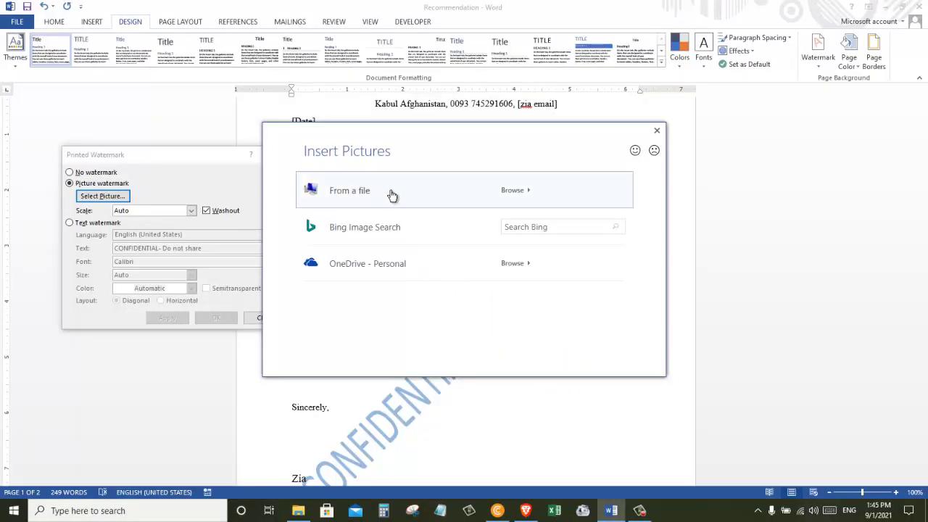
pyautogui.click(375, 196)
pyautogui.click(116, 318)
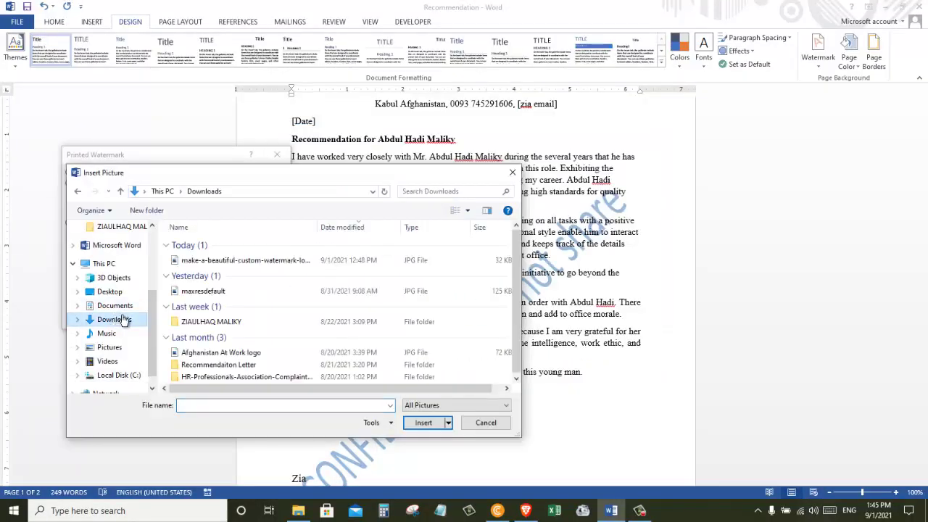
pyautogui.click(250, 260)
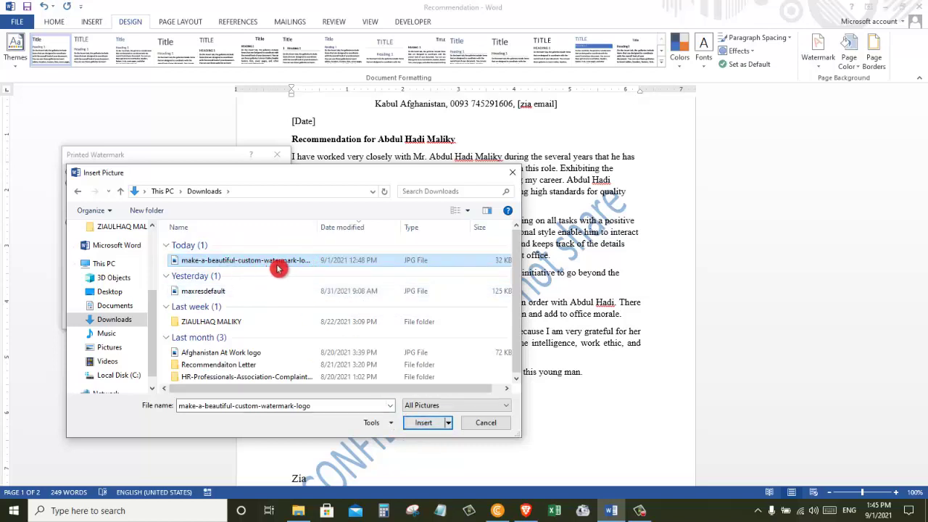
pyautogui.click(426, 424)
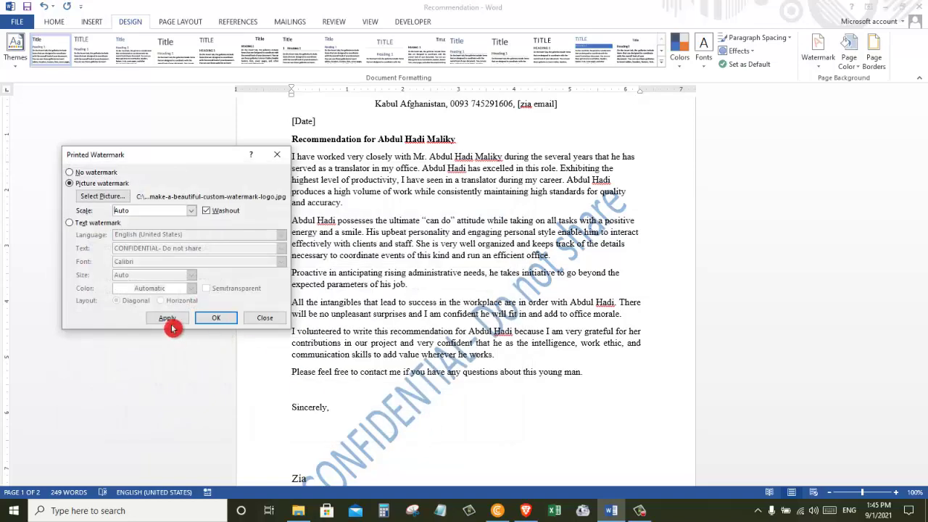
# - Apply the logo watermark with washout turned off and scale left on Auto
pyautogui.click(171, 319)
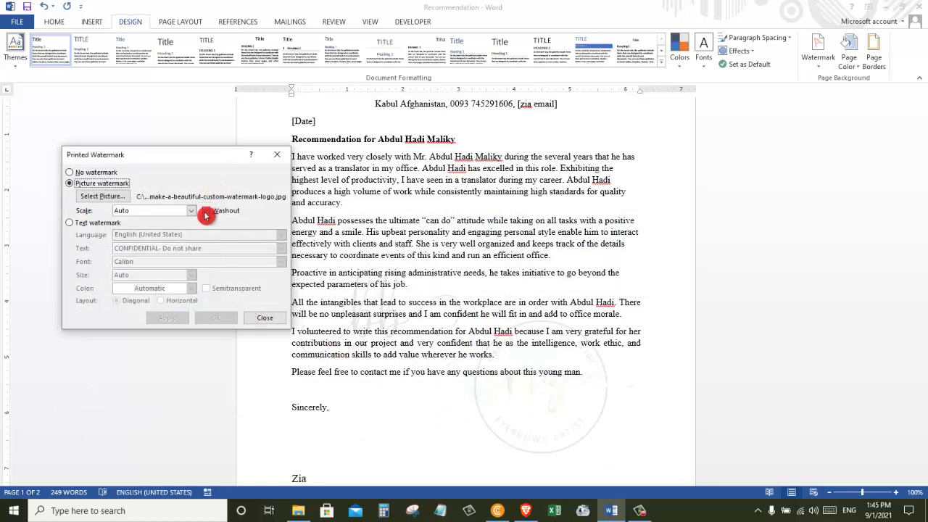
pyautogui.click(206, 210)
pyautogui.click(167, 318)
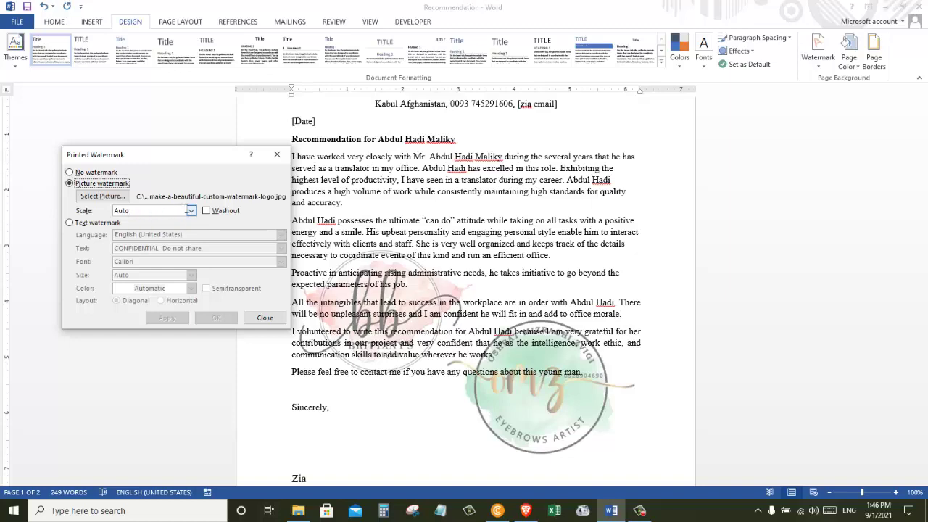
pyautogui.click(190, 211)
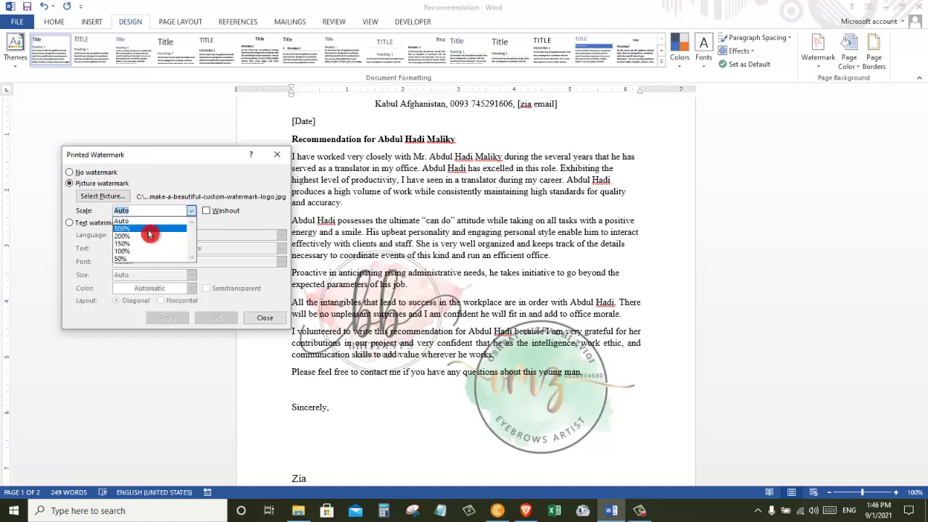
pyautogui.click(123, 183)
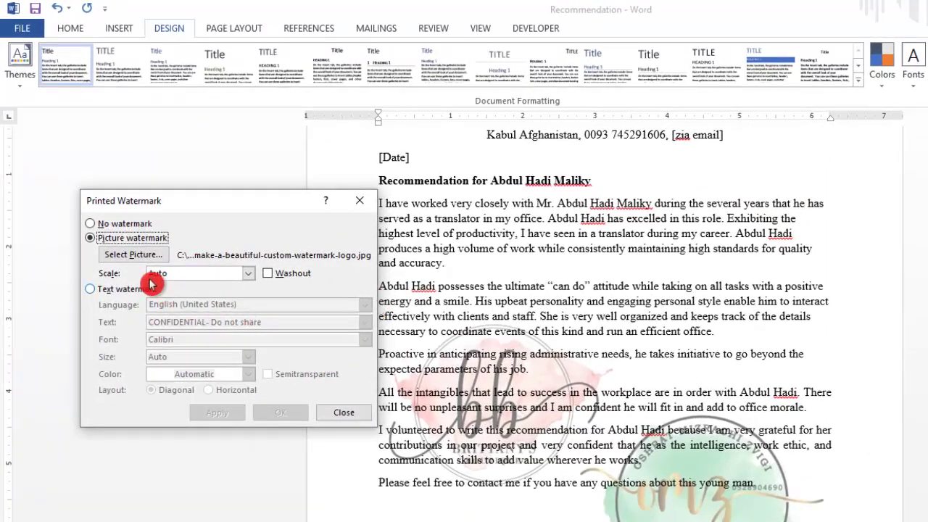
# - Briefly apply No watermark, then reselect the logo picture watermark and confirm with OK
pyautogui.click(90, 224)
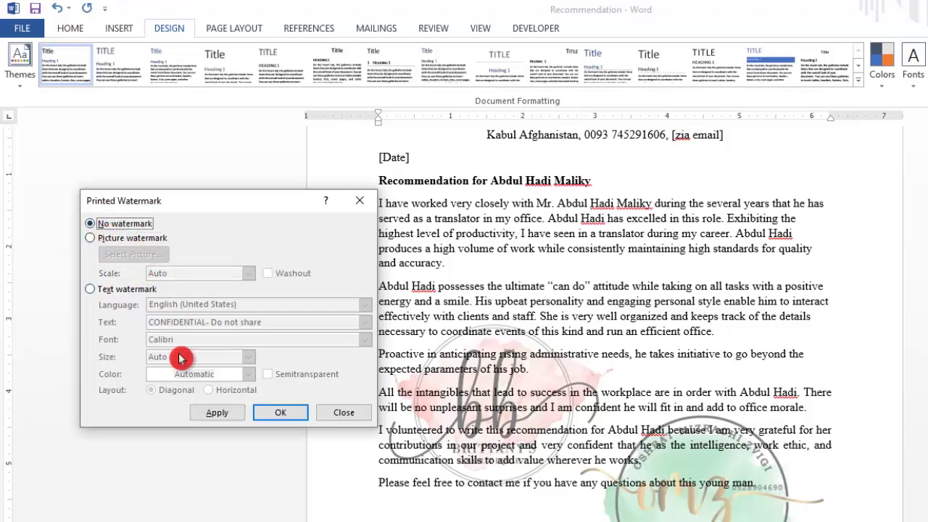
pyautogui.click(214, 416)
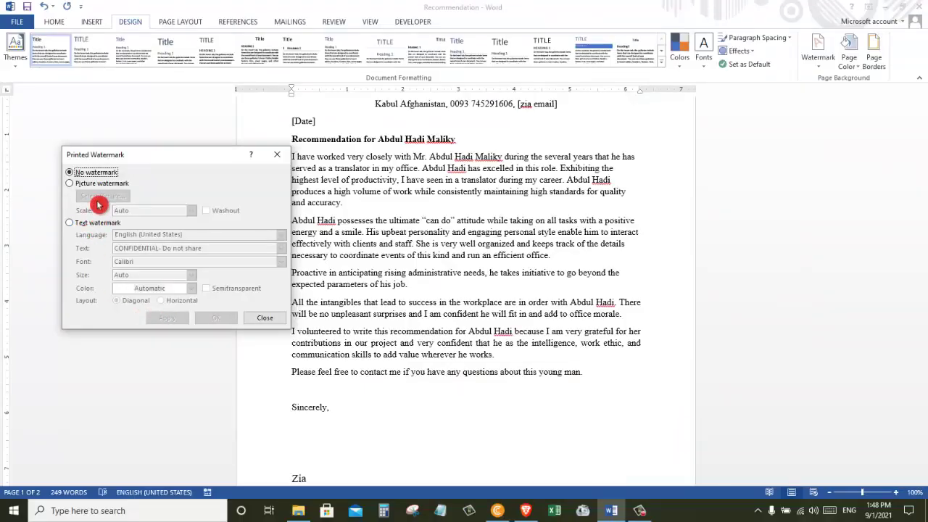
pyautogui.click(99, 184)
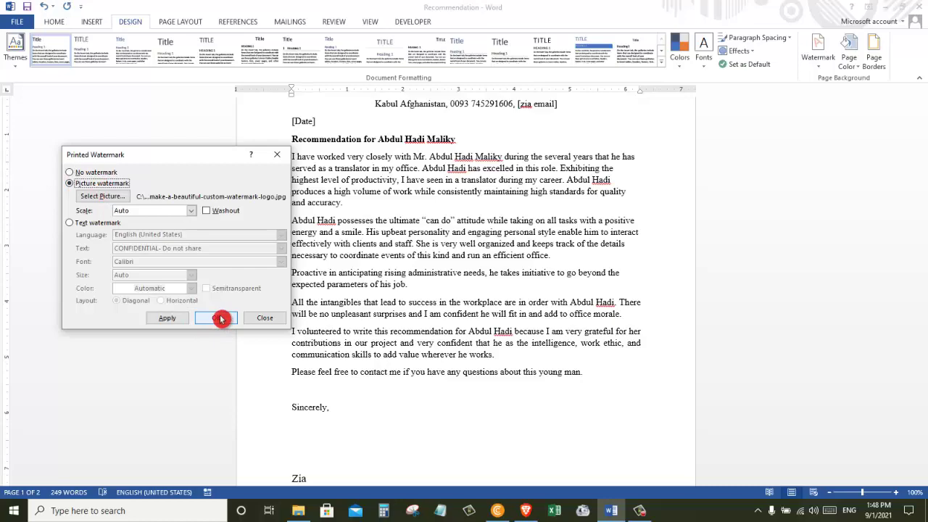
pyautogui.click(174, 319)
pyautogui.click(264, 319)
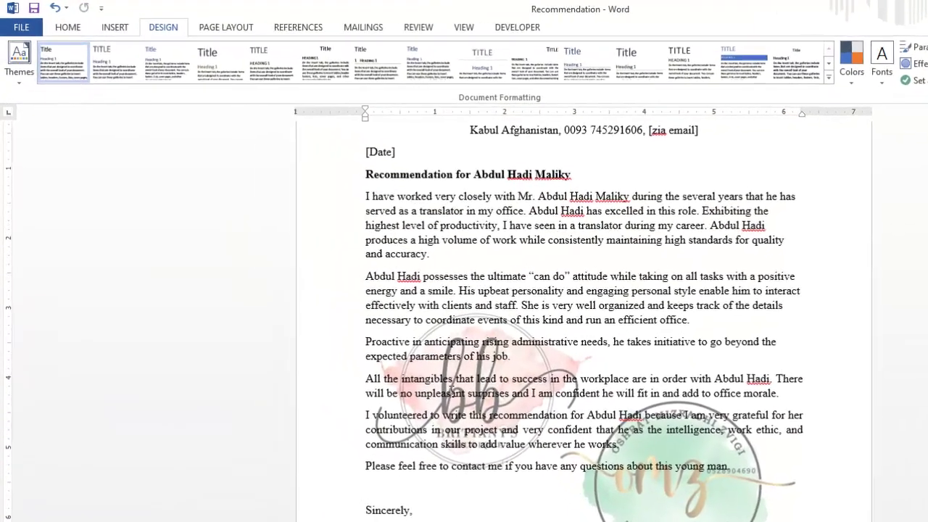
# - Choose Remove Watermark from the Design tab's Watermark menu
pyautogui.click(120, 45)
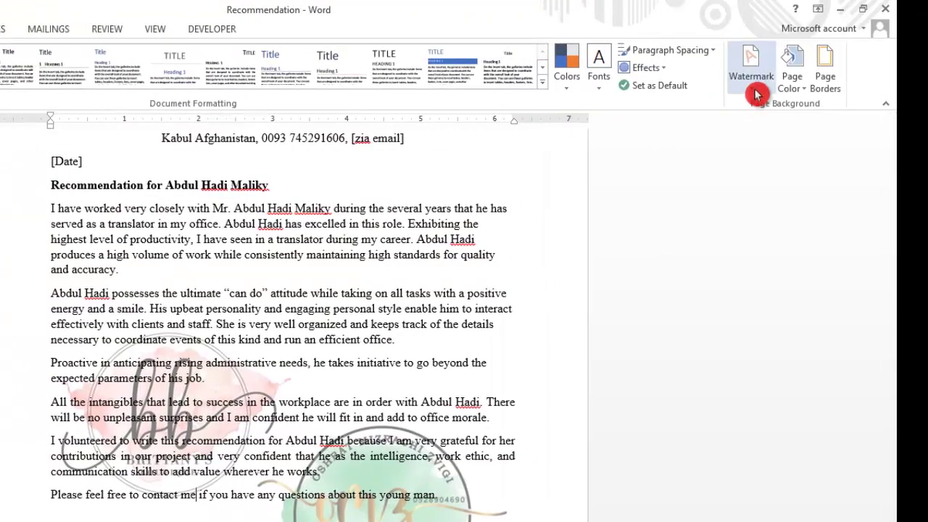
pyautogui.click(756, 92)
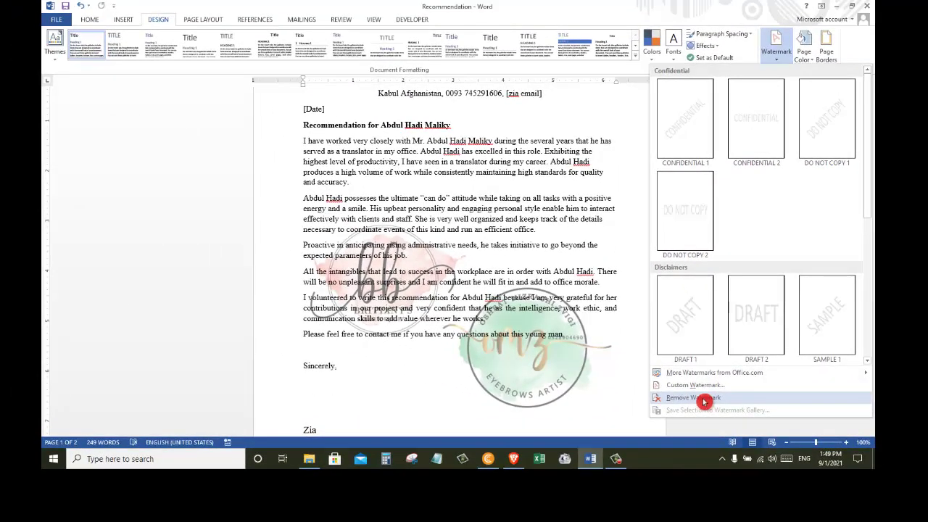
pyautogui.click(703, 400)
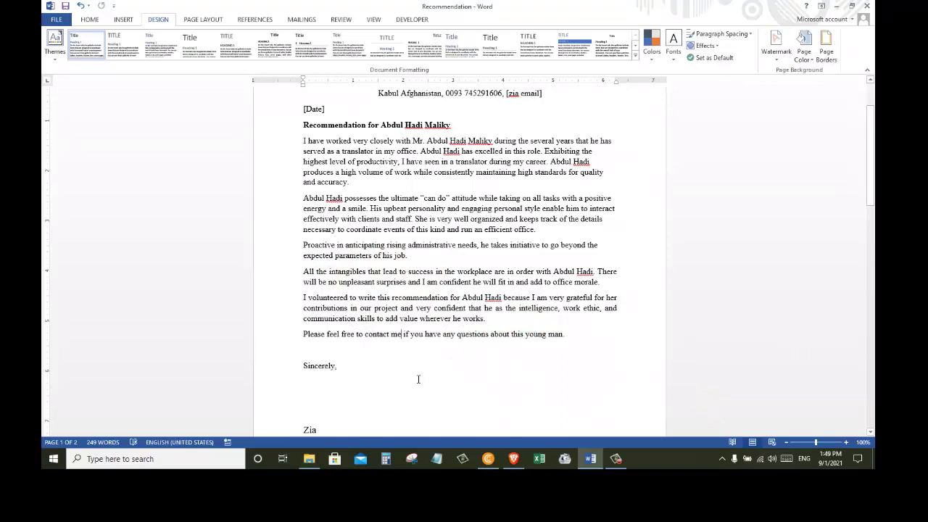